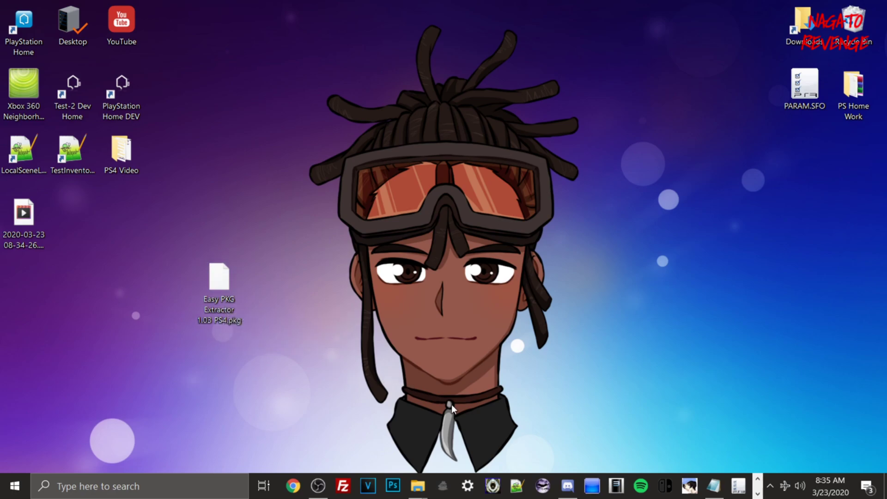
Bring up the 500GB HDD (F:) drive window and check the drive's file system in its properties.
mouse_move(424, 488)
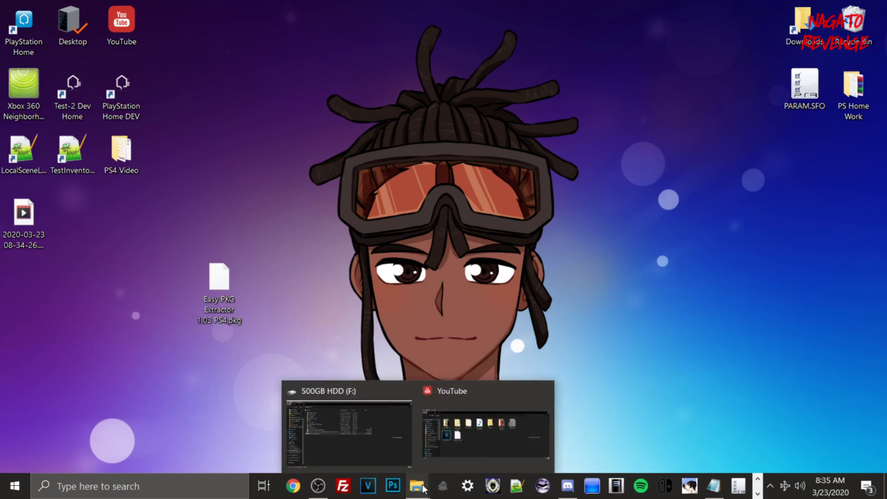
left_click(388, 457)
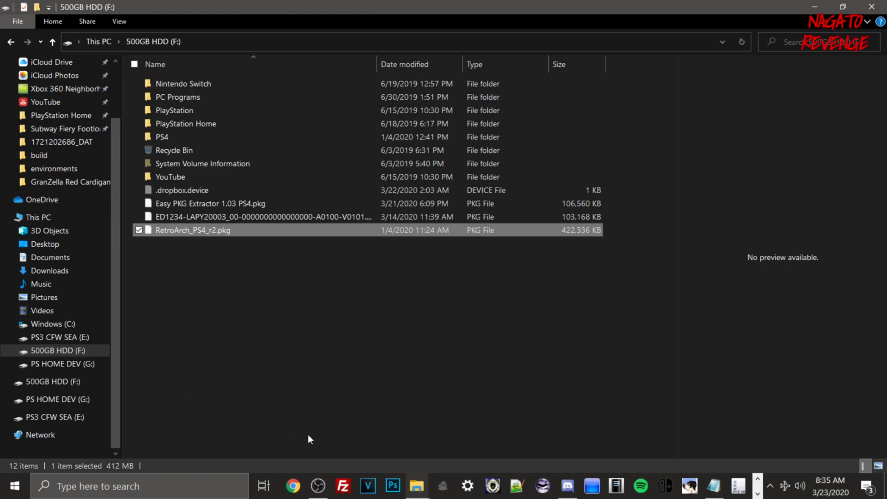
left_click_drag(233, 10, 334, 106)
scroll(141, 395, "down", 2)
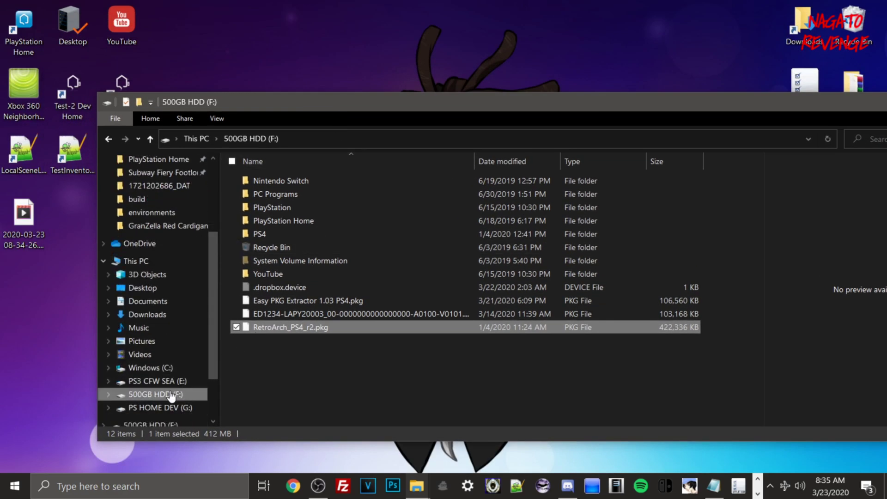
right_click(176, 395)
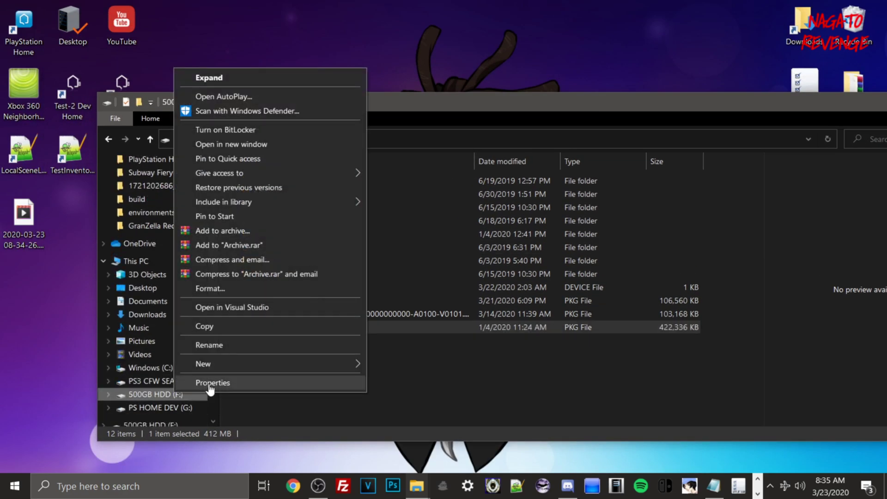
left_click(206, 384)
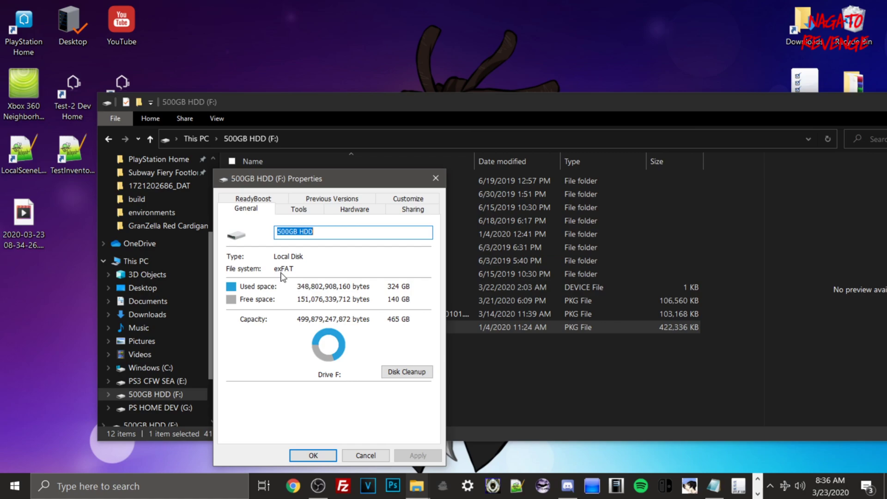
left_click(365, 454)
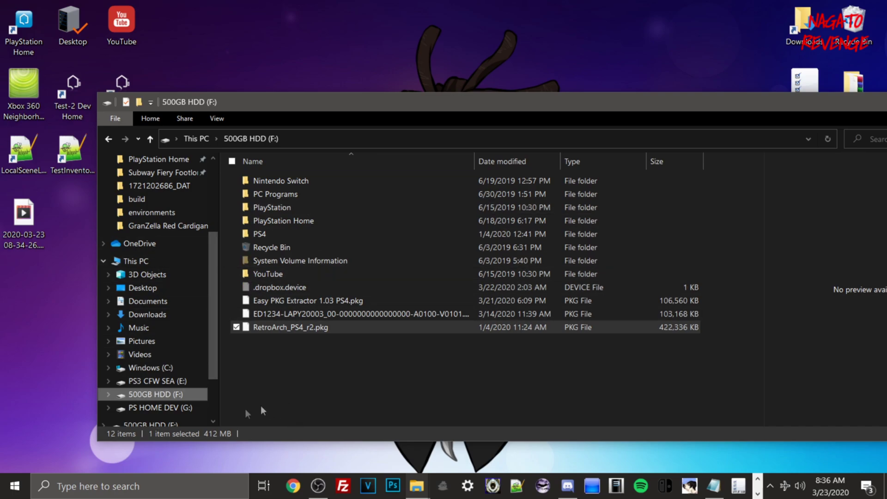
Open the format settings for the 500GB HDD (F:) drive, try NTFS (Default), and set the file system back to exFAT.
right_click(177, 396)
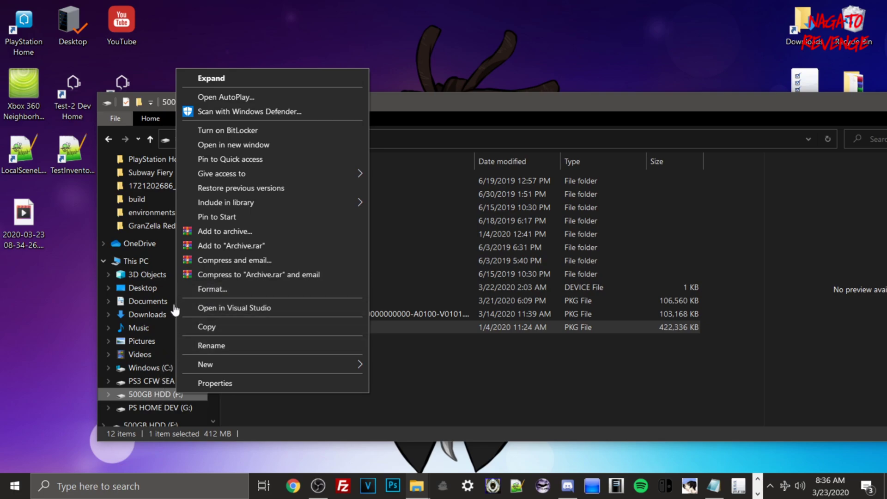
left_click(198, 290)
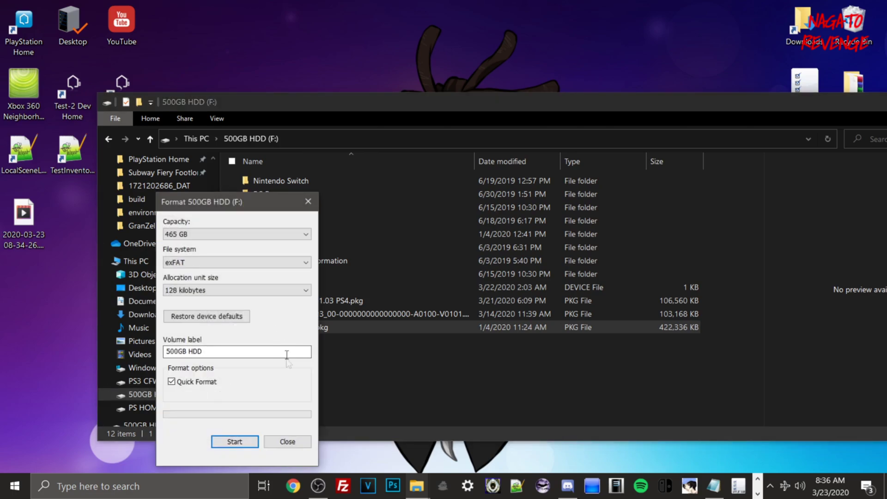
left_click(211, 235)
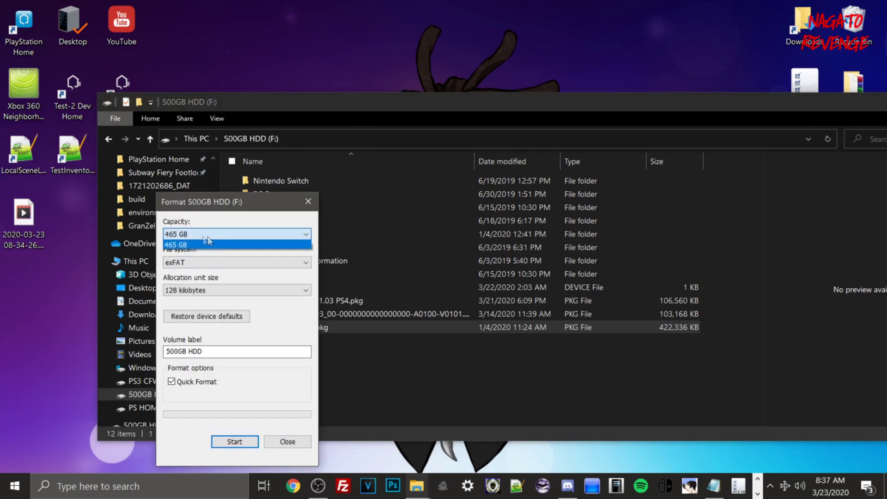
left_click(250, 237)
left_click(227, 263)
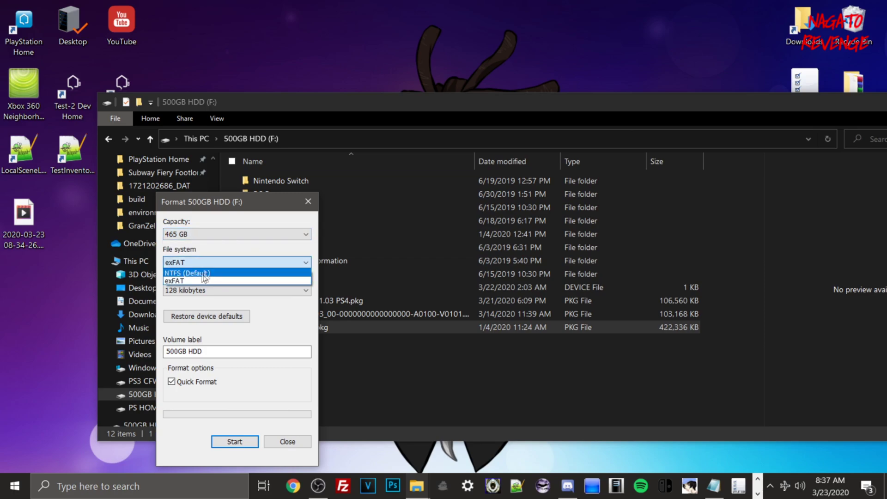
left_click(186, 274)
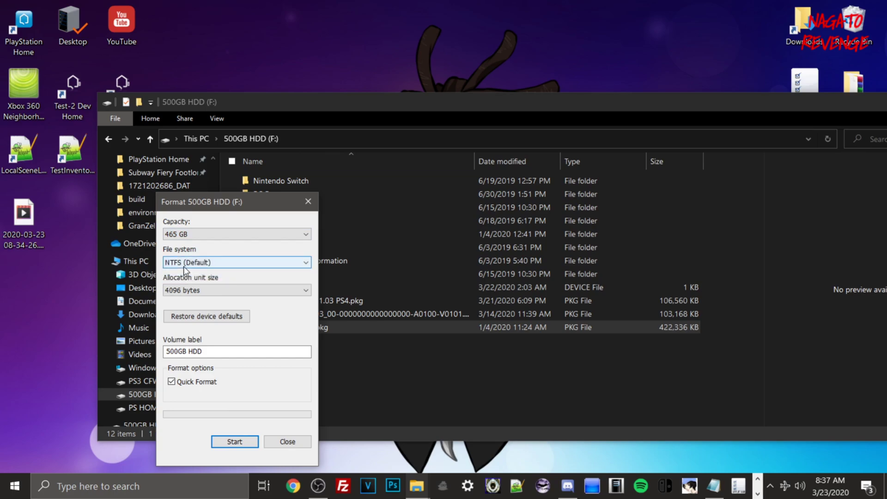
left_click(185, 264)
left_click(181, 278)
Choose the default allocation size for drive F:, start a quick format, cancel at the erase warning, and close the format dialog.
left_click(196, 295)
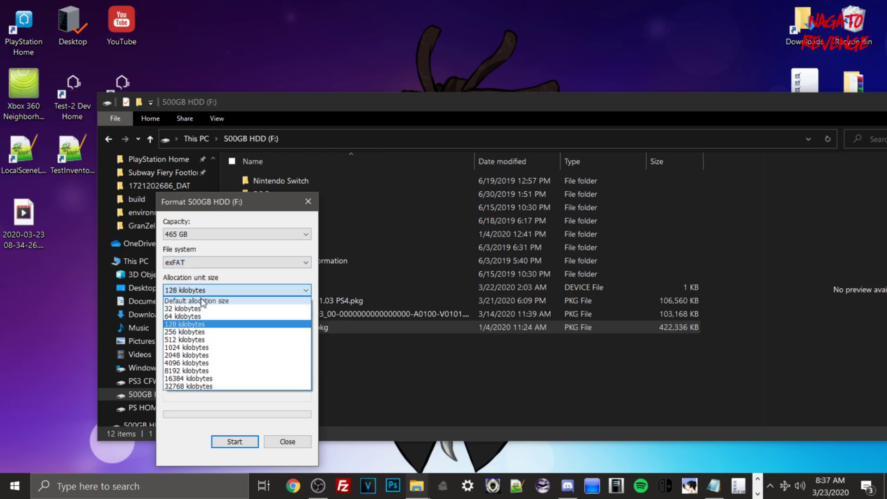
left_click(254, 301)
left_click_drag(217, 352, 160, 355)
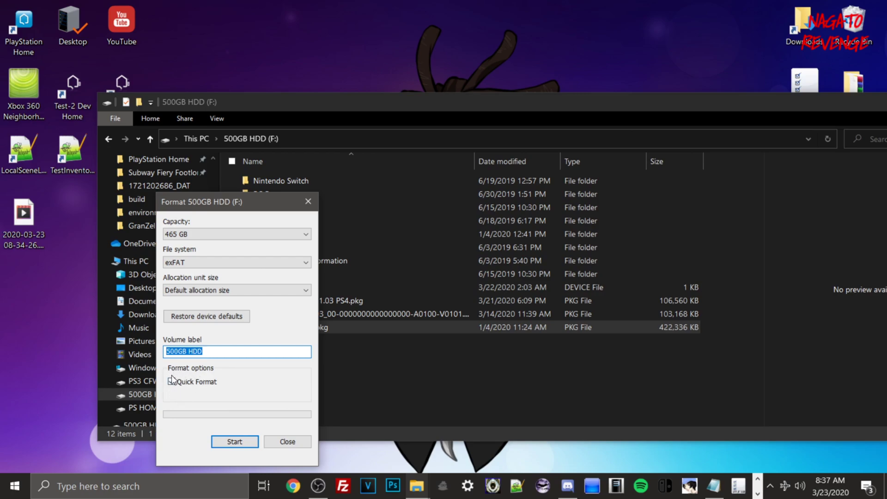
left_click(244, 445)
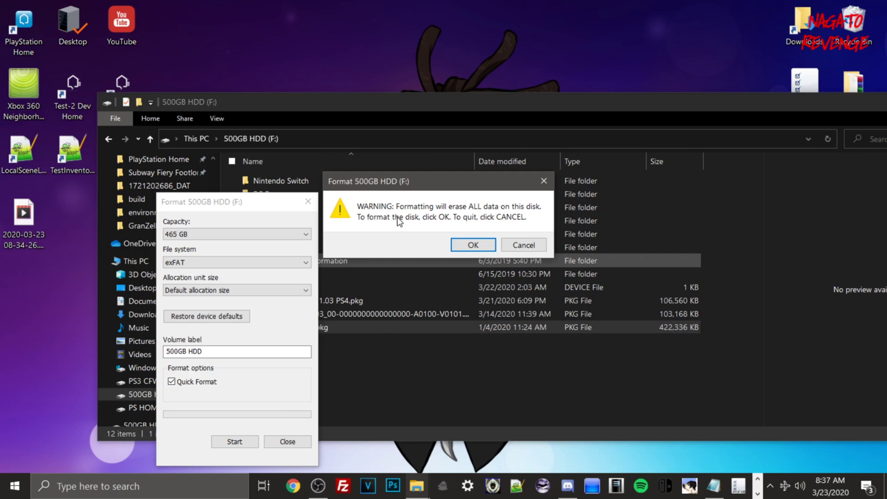
left_click(517, 248)
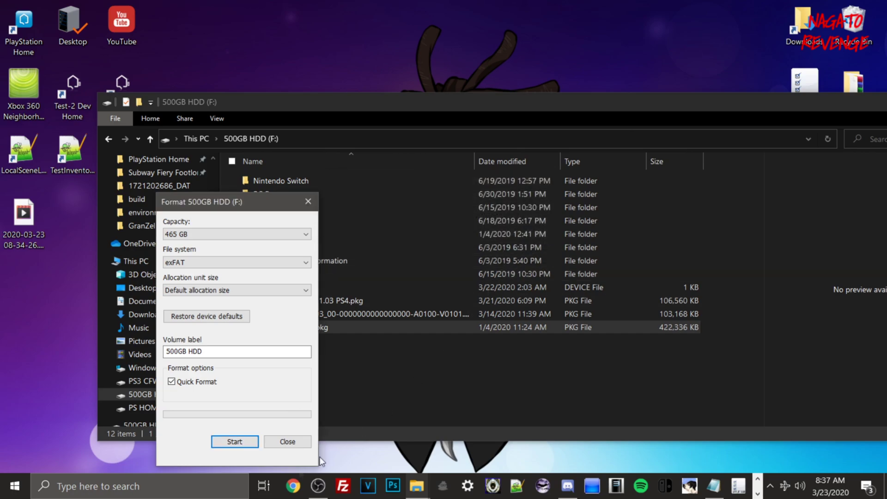
left_click(287, 442)
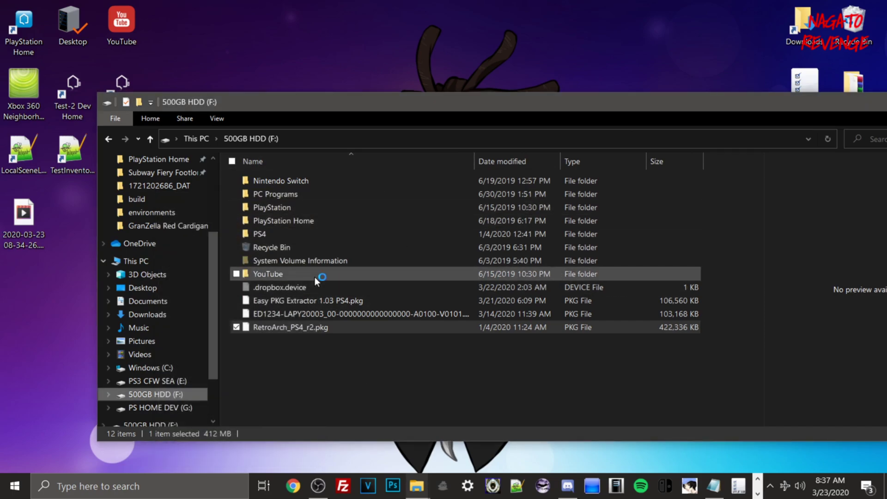
Review the file system of the 500GB HDD (F:) drive once more in its properties.
right_click(149, 401)
left_click(166, 385)
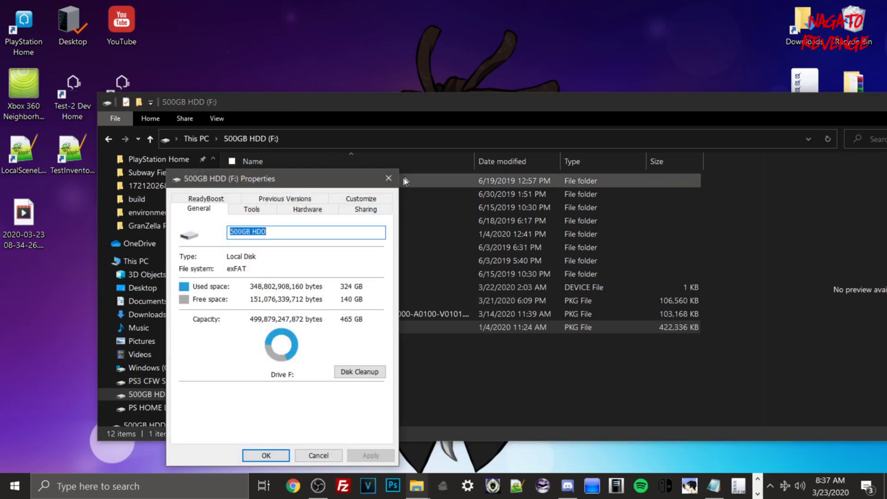
left_click(388, 179)
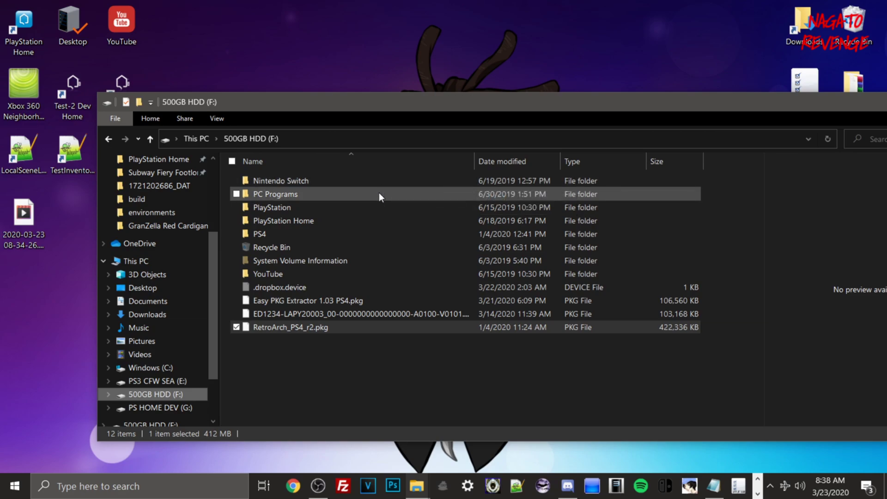
Copy Easy PKG Extractor 1.03 PS4.pkg from the desktop to the root of the 500GB HDD (F:) drive, replacing the existing file.
left_click_drag(263, 100, 513, 171)
left_click(232, 300)
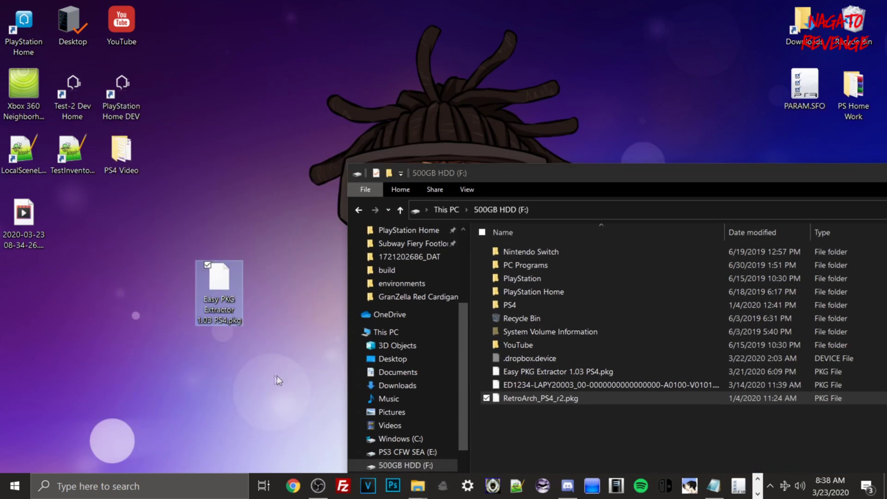
left_click_drag(211, 318, 517, 412)
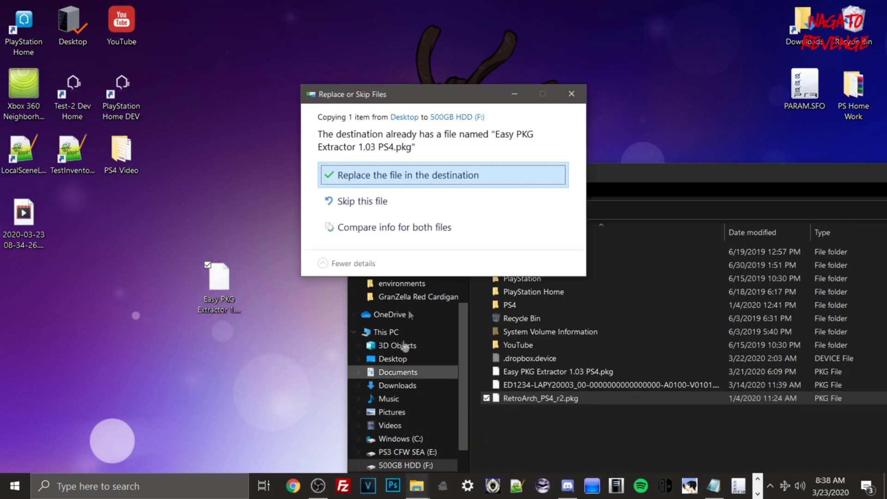
left_click(397, 175)
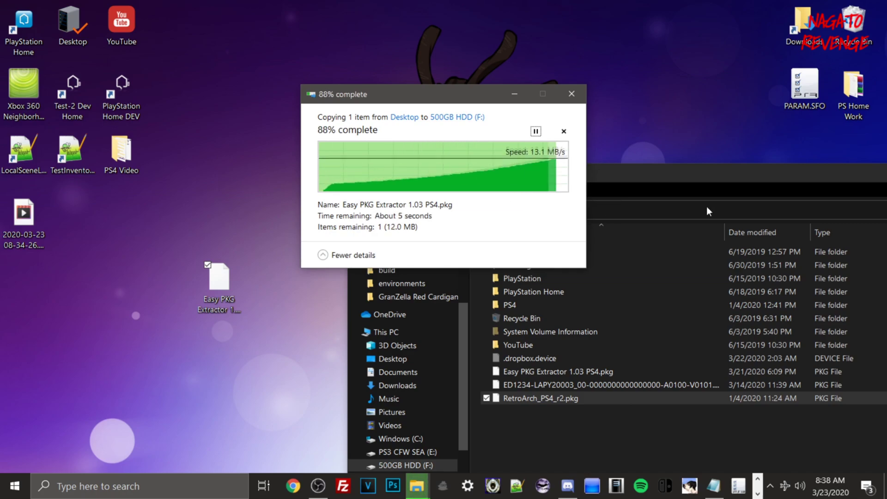
left_click_drag(585, 165, 314, 120)
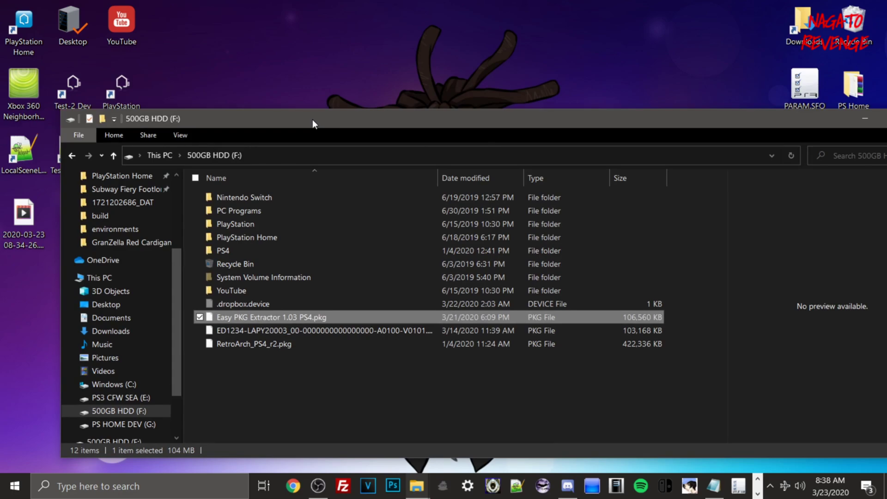
Check the properties of drive F: after copying the package file, and dismiss them unchanged.
right_click(121, 410)
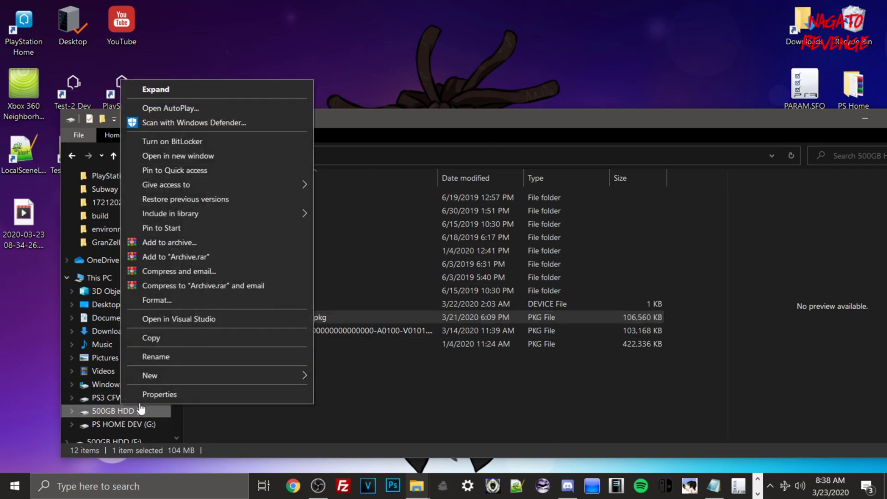
left_click(157, 395)
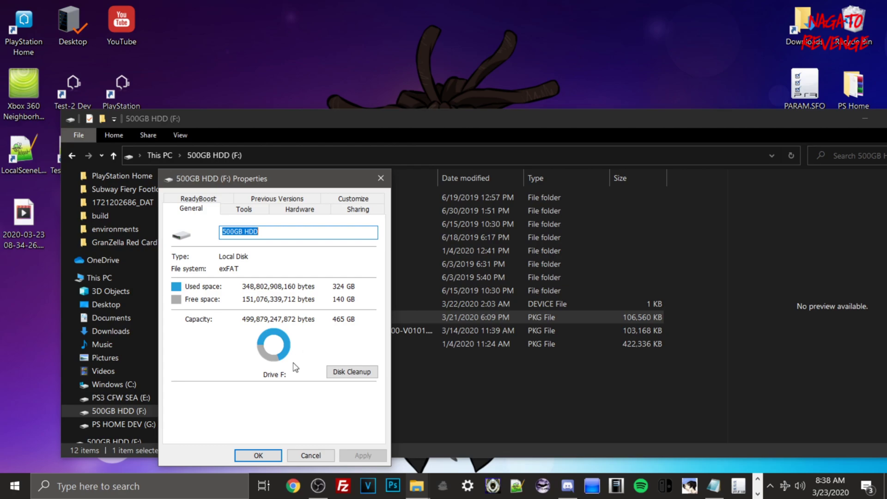
left_click(305, 457)
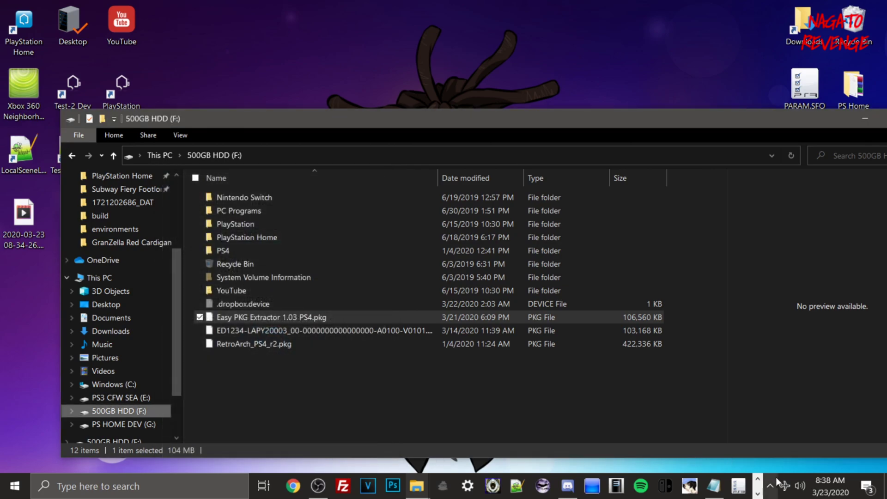
Minimize the 500GB HDD (F:) window and show the hidden notification-area icons.
left_click_drag(822, 128, 601, 125)
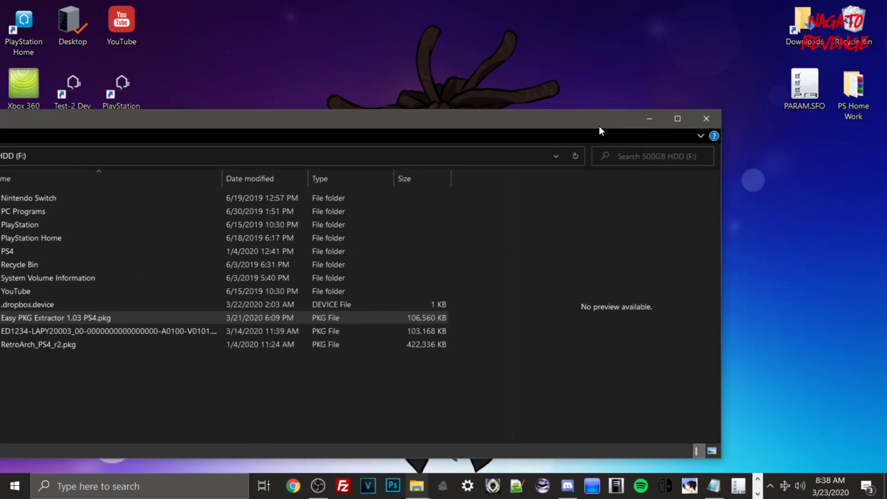
left_click(654, 130)
left_click(770, 486)
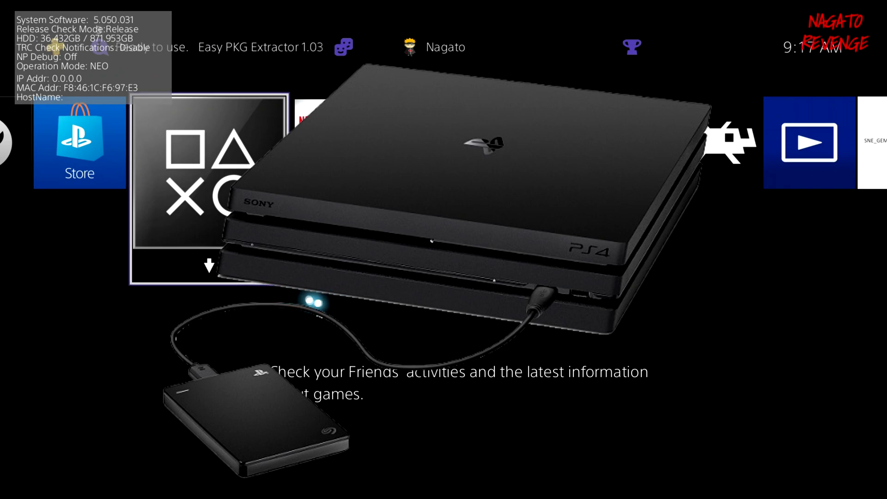
Open Settings from the PS4 home screen's function area and go to the first entry of the settings list.
key("Up")
key("Down")
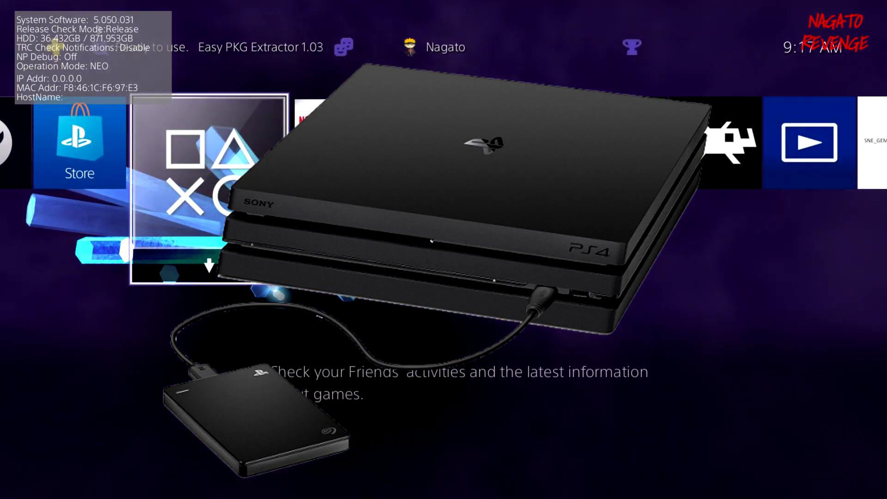
key("Up")
key("Right")
key("Right")
key("Right")
key("Right")
key("Right")
key("Right")
key("Right")
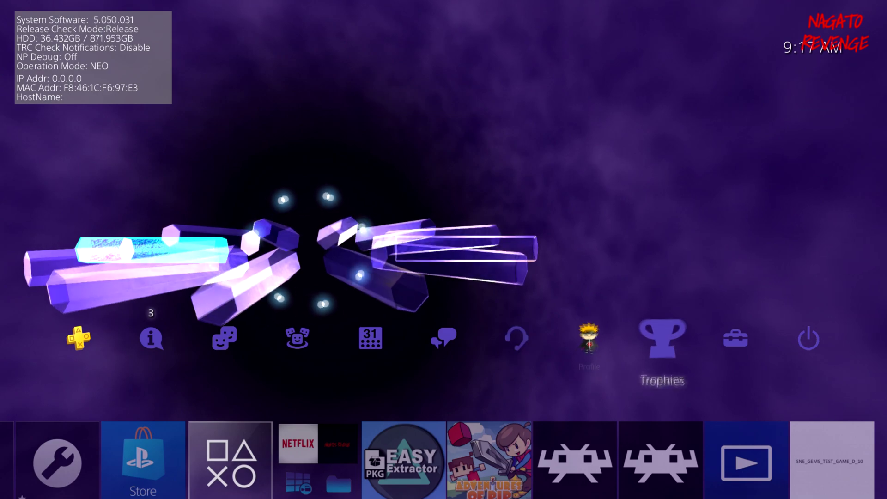
key("Right")
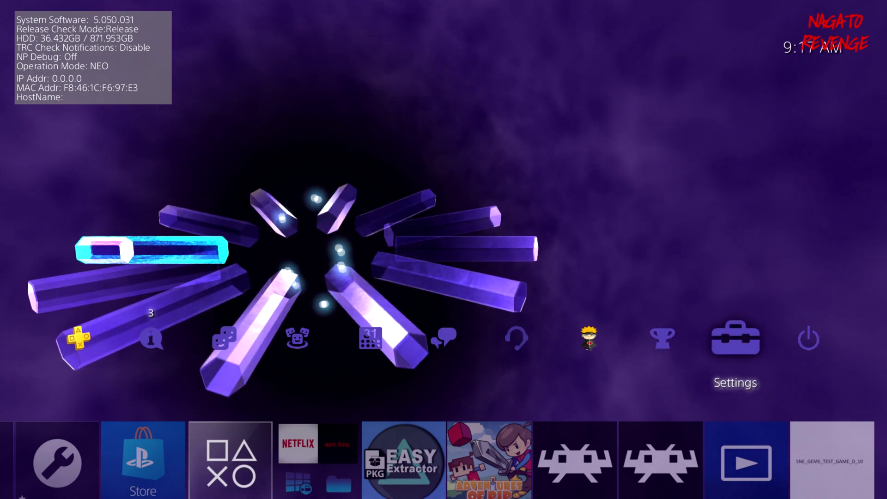
key("Return")
key("Up")
key("Up")
key("Up")
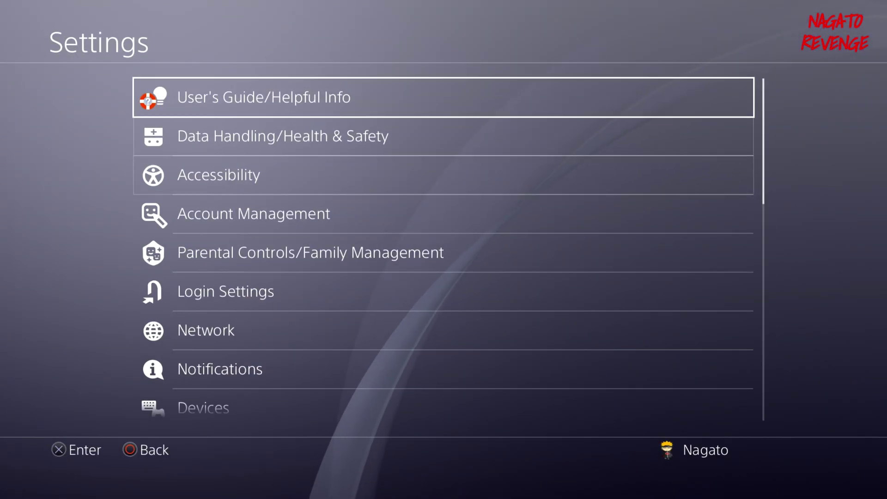
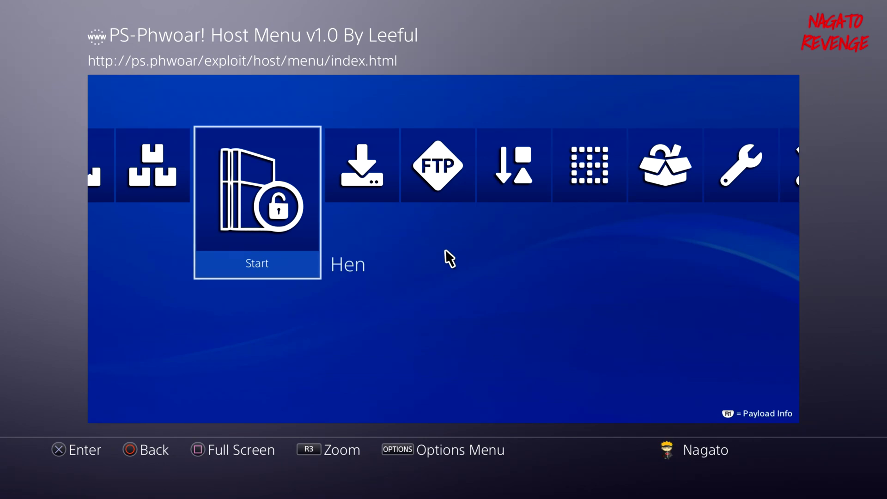
key("Right")
key("Left")
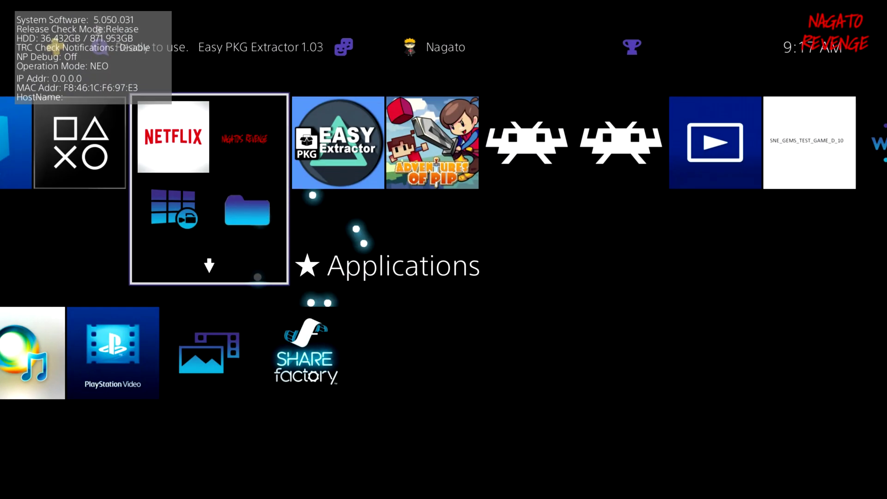
Go to Settings in the function area of the PS4 home screen.
key("Right")
key("Right")
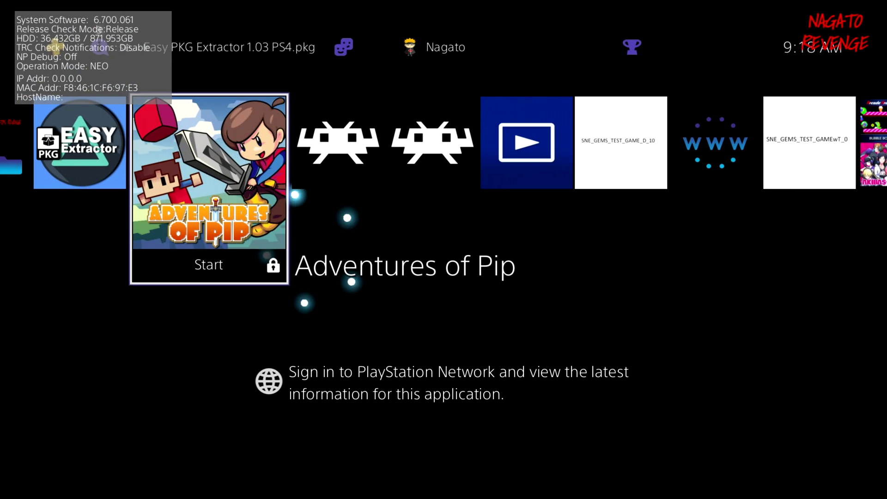
key("Up")
key("Right")
key("Left")
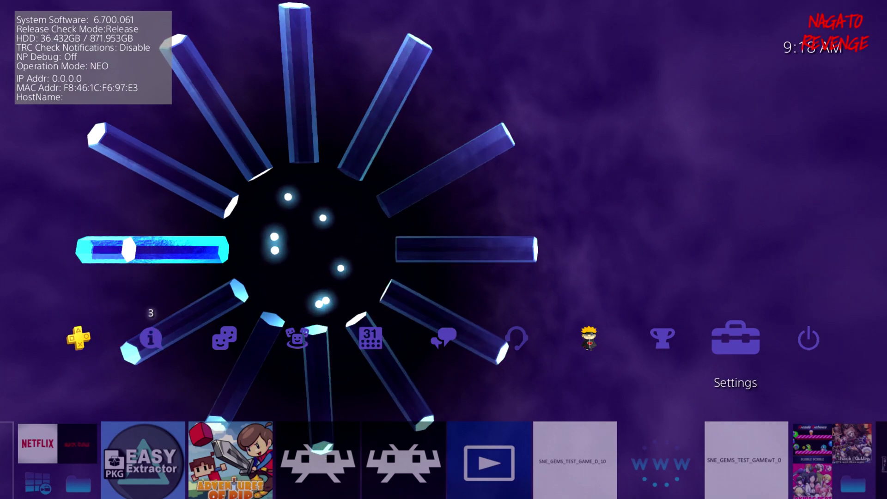
Open Debug Settings at the end of the PS4 Settings list.
key("Down")
key("Down")
key("Down")
key("Down")
key("Down")
key("Down")
key("Down")
key("Down")
key("Down")
key("Down")
key("Down")
key("Down")
key("Down")
key("Down")
key("Down")
key("Down")
key("Down")
key("Down")
key("Down")
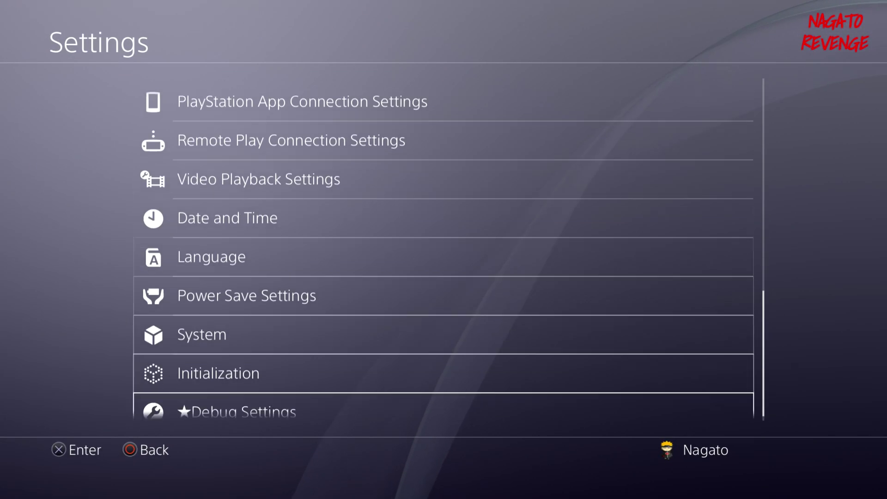
key("Return")
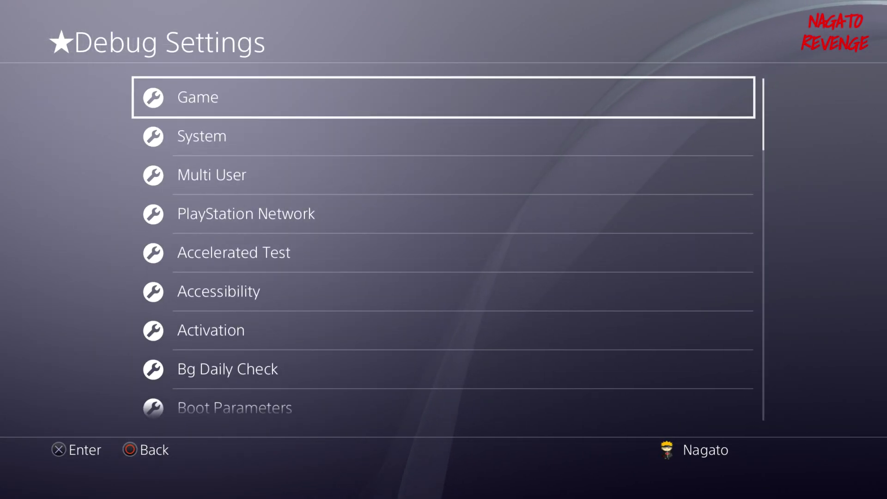
Open the Package Installer in the Game section of Debug Settings.
key("Return")
key("Down")
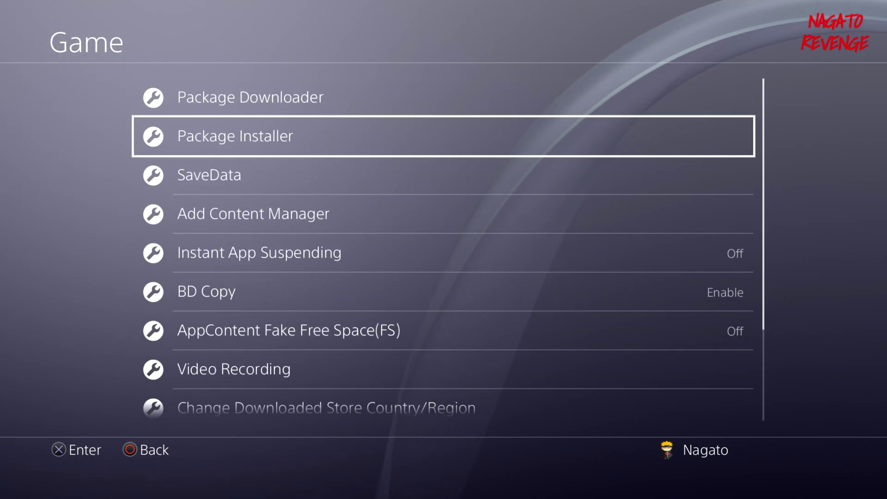
key("Return")
Install Easy PKG Extractor 1.03 PS4.pkg, agreeing to continue over the already installed copy.
key("Down")
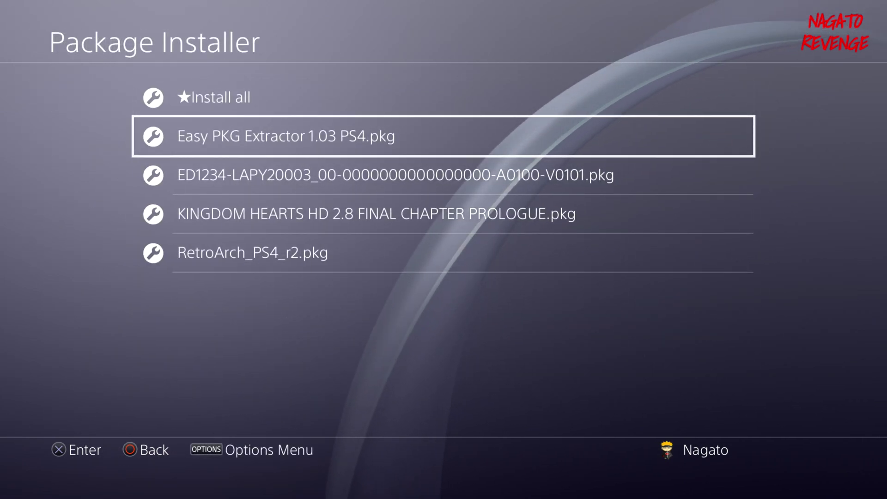
key("Return")
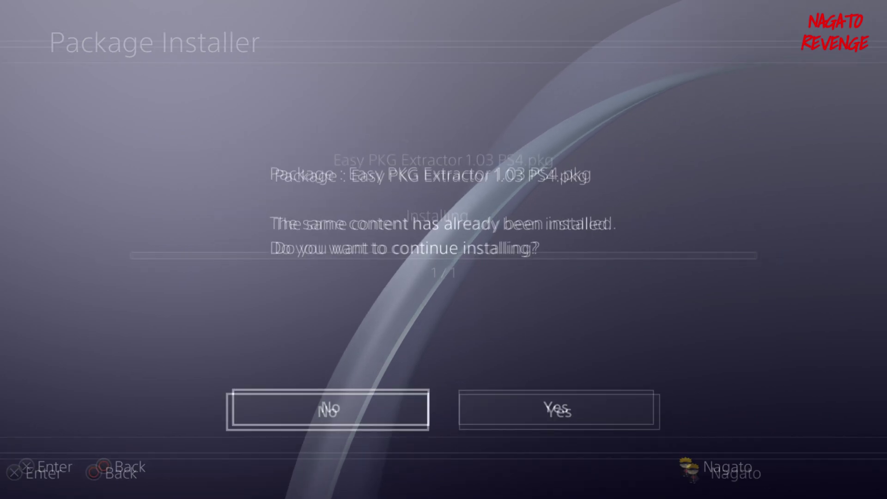
key("Right")
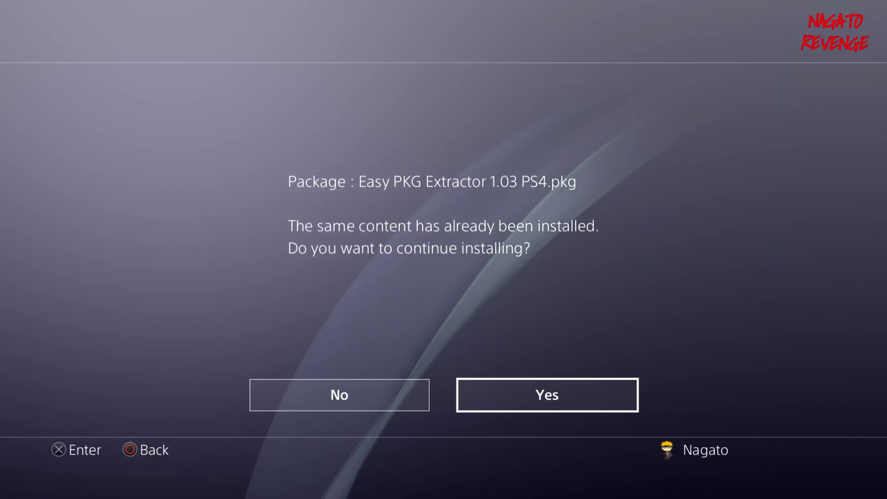
key("Return")
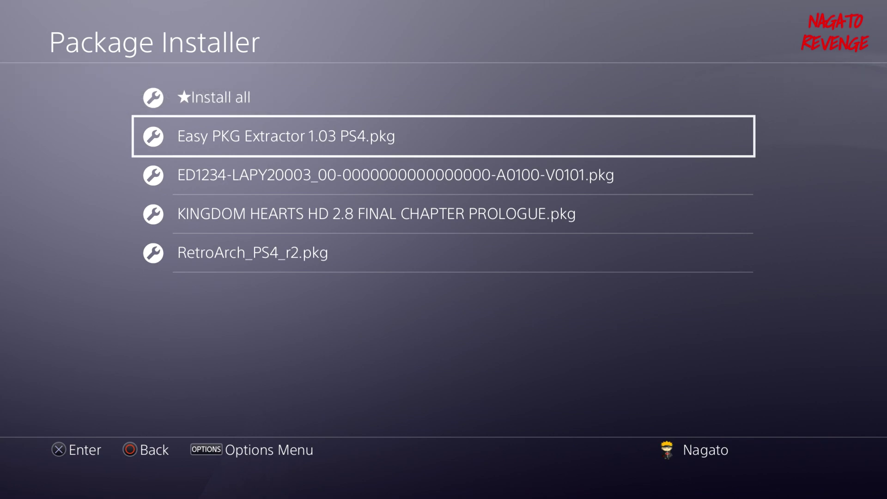
Launch Easy PKG Extractor from the home screen and check its external HDD list, ending on the internal HDD list.
key("Escape")
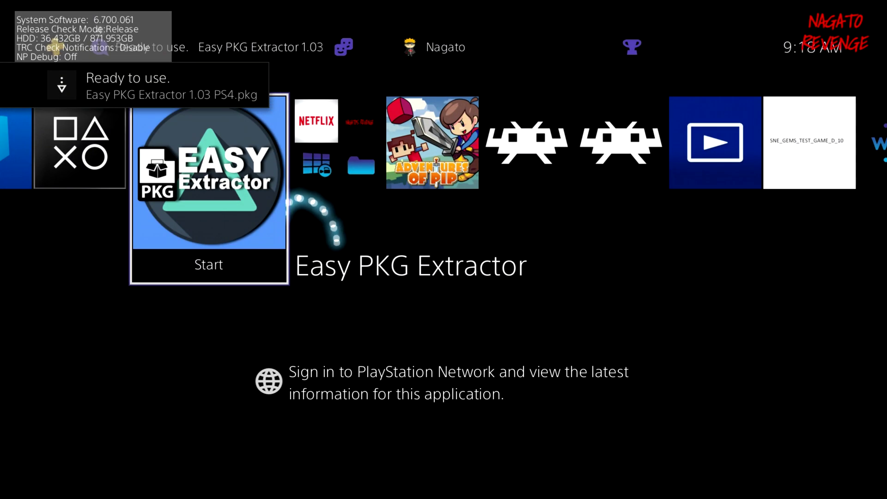
key("Return")
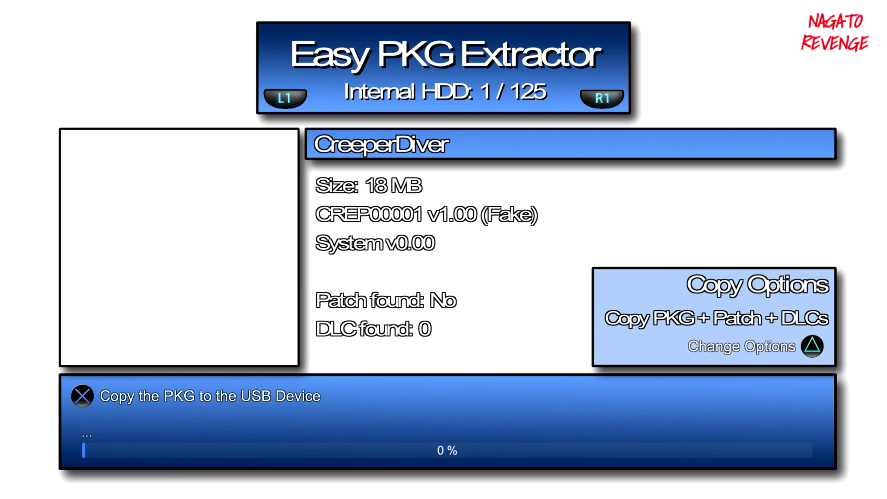
key("Page_Down")
key("Page_Up")
key("Page_Down")
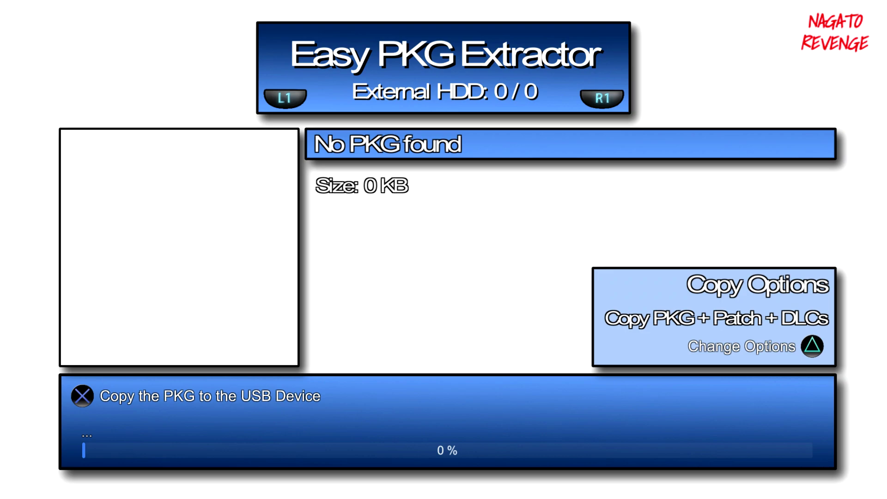
key("Left")
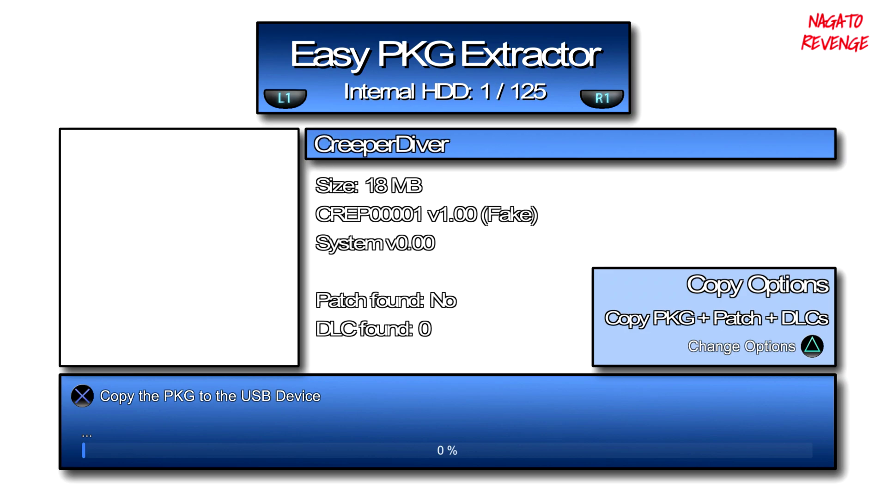
Browse the internal HDD packages to Grand Theft Auto V.
key("Right")
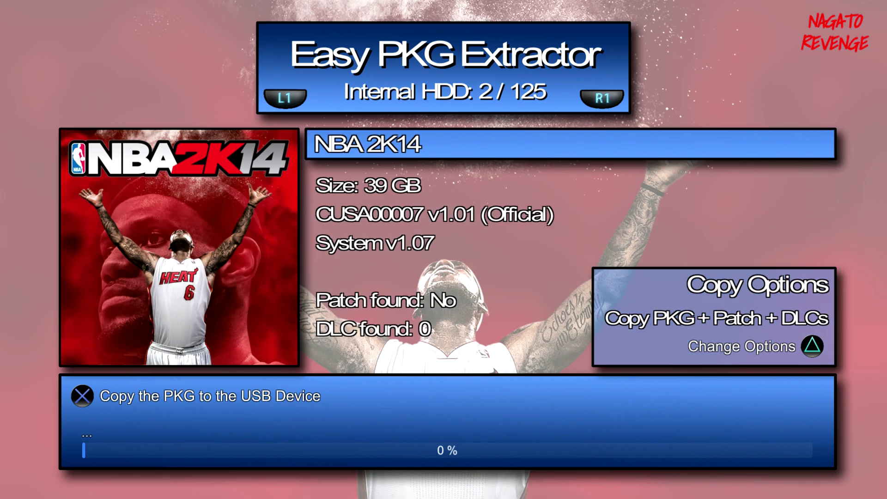
key("Right")
key("Right")
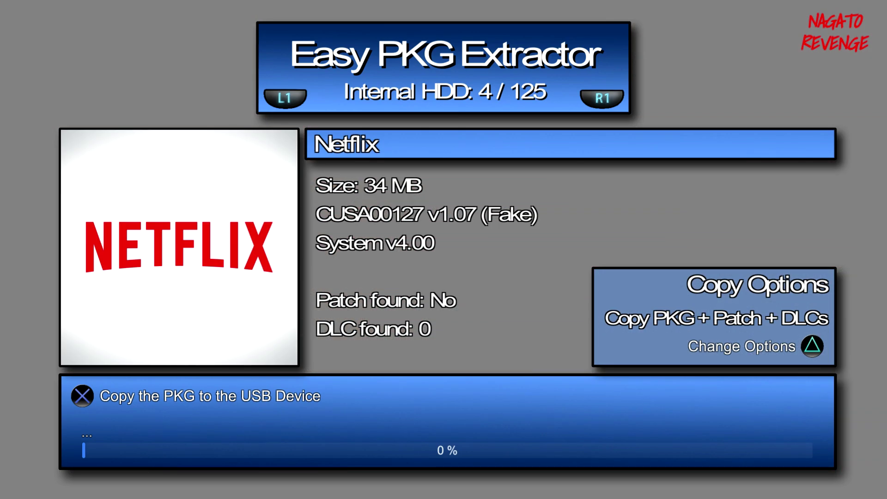
key("Right")
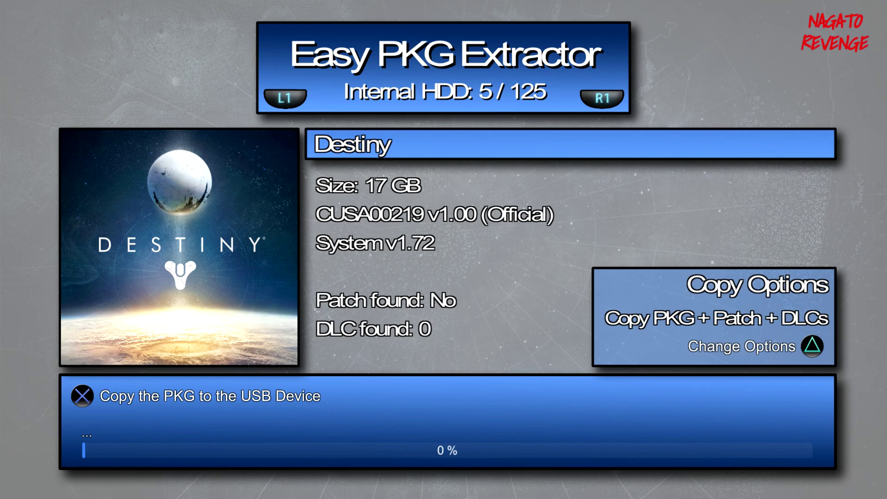
key("Right")
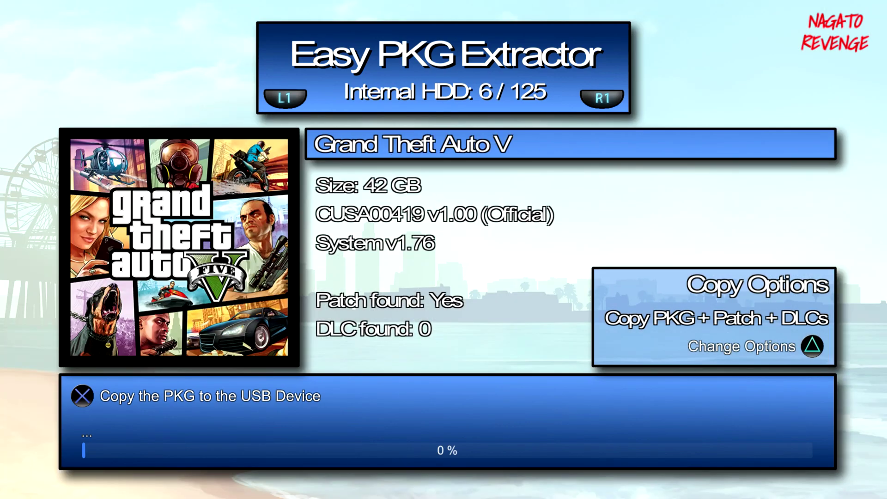
Cycle through the copy options back to Copy PKG + Patch + DLCs and copy Grand Theft Auto V to the USB device.
key("Tab")
key("Tab")
key("Tab")
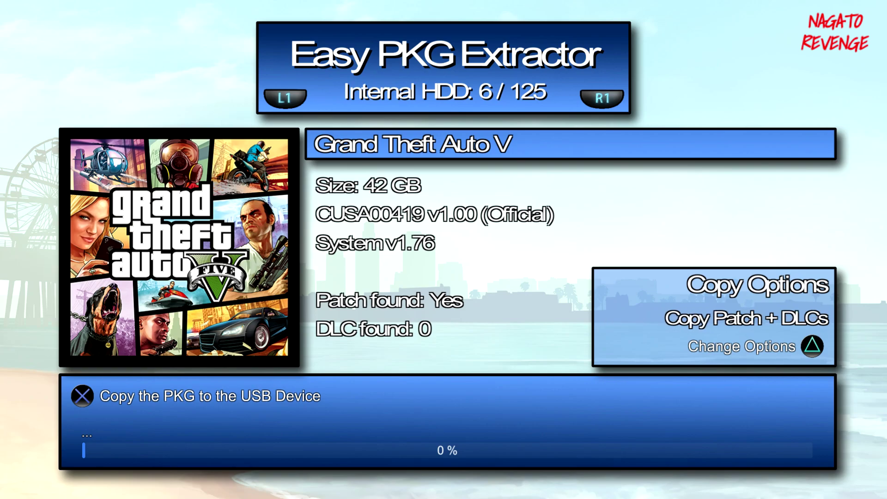
key("Tab")
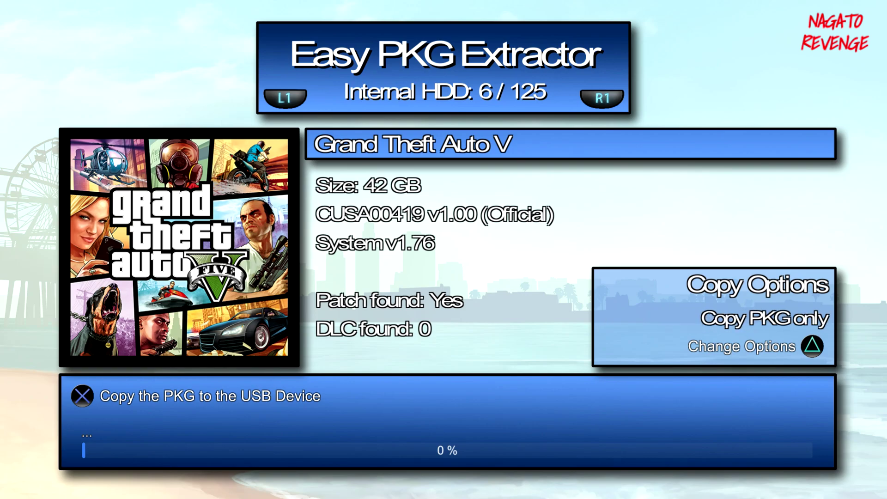
key("Tab")
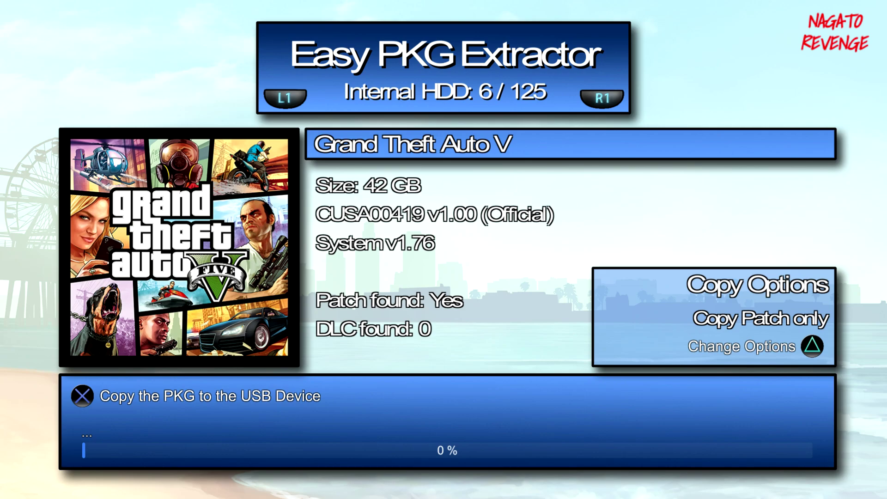
key("Tab")
key("Tab")
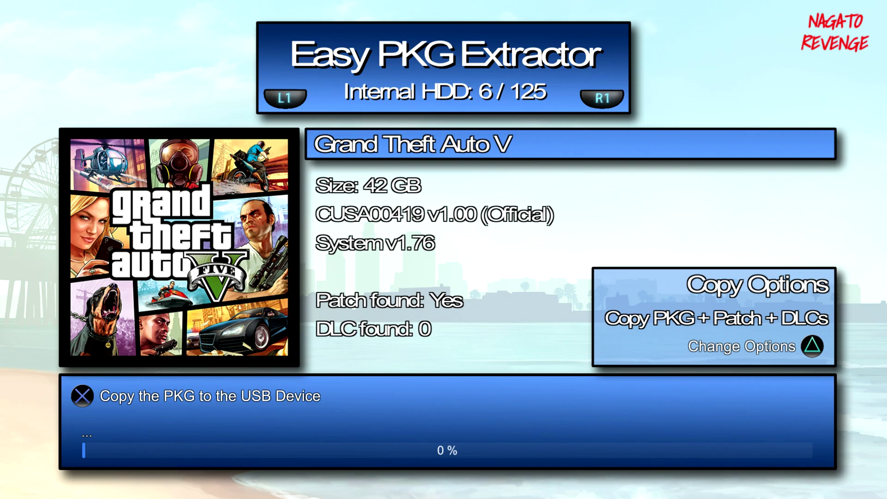
key("Return")
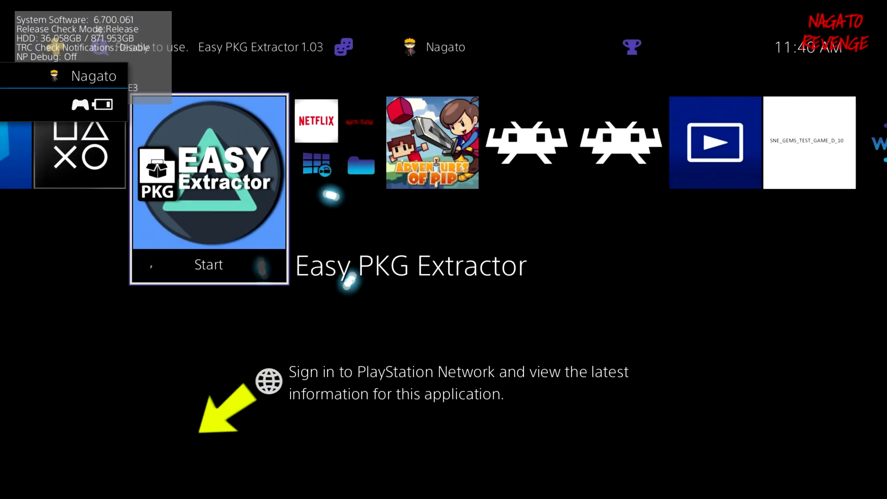
Open the PS4 Settings from the home screen and enter Debug Settings.
key("Up")
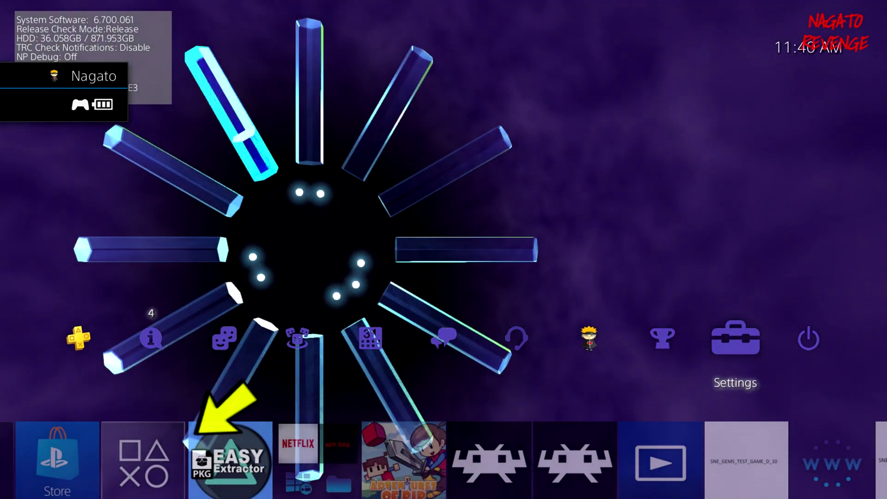
key("Return")
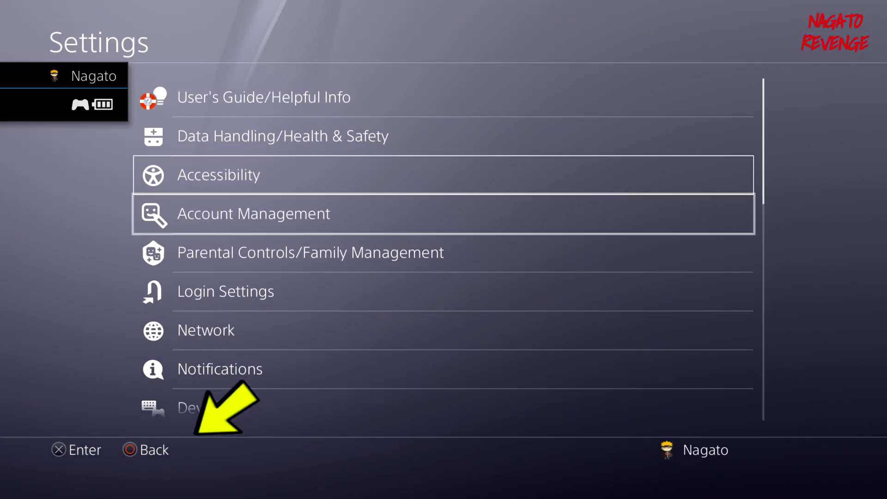
key("Down")
key("Down")
key("Down")
key("Down")
key("Down")
key("Down")
key("Down")
key("Down")
key("Down")
key("Down")
key("Down")
key("Down")
key("Down")
key("Down")
key("Down")
key("Down")
key("Down")
key("Down")
key("Down")
key("Down")
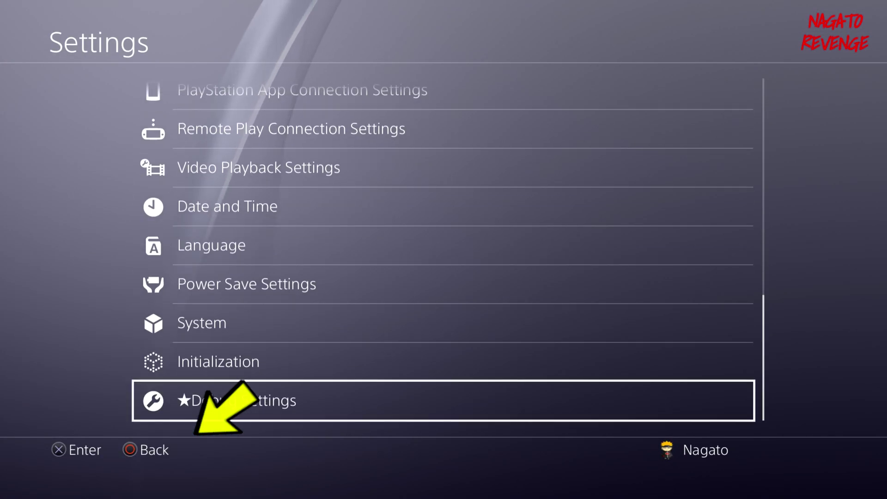
key("Return")
Open the Package Installer from the Game debug options.
key("Return")
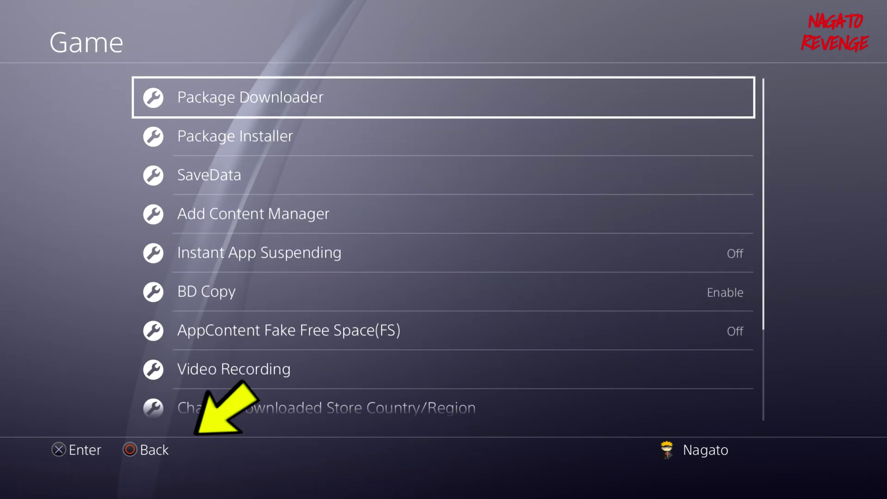
key("Down")
key("Return")
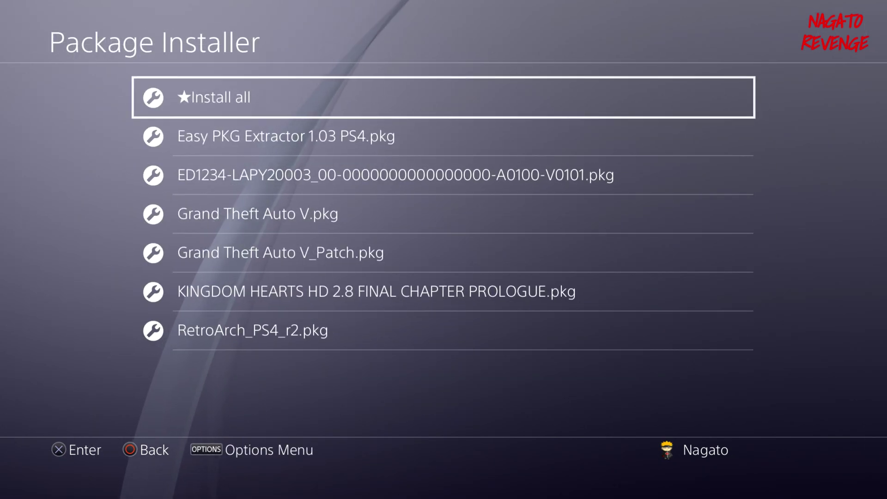
Examine the Package Installer list for the copied Grand Theft Auto V game and patch packages.
key("Down")
key("Down")
key("Down")
key("Down")
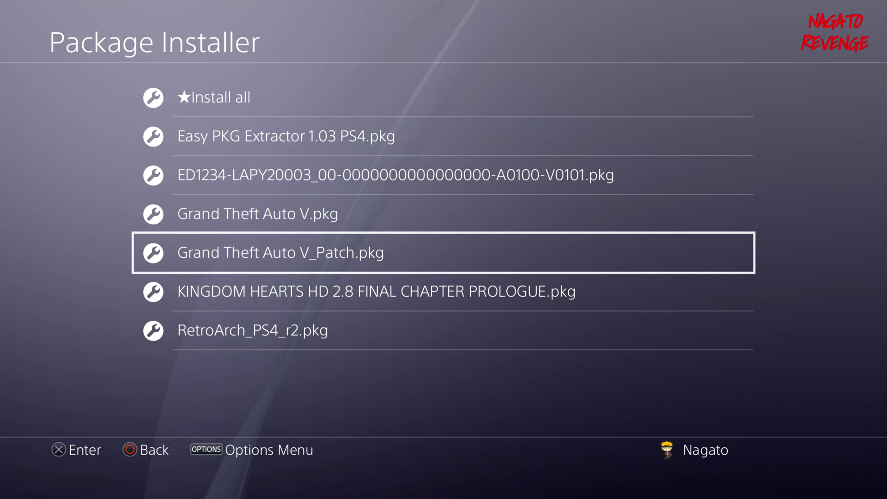
key("Up")
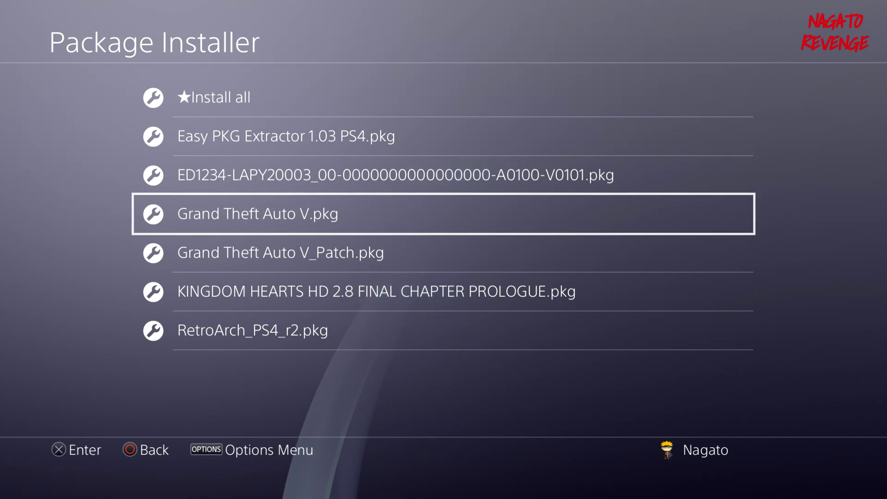
key("Down")
key("Up")
key("Up")
key("Down")
key("Down")
key("Up")
key("Up")
key("Up")
key("Up")
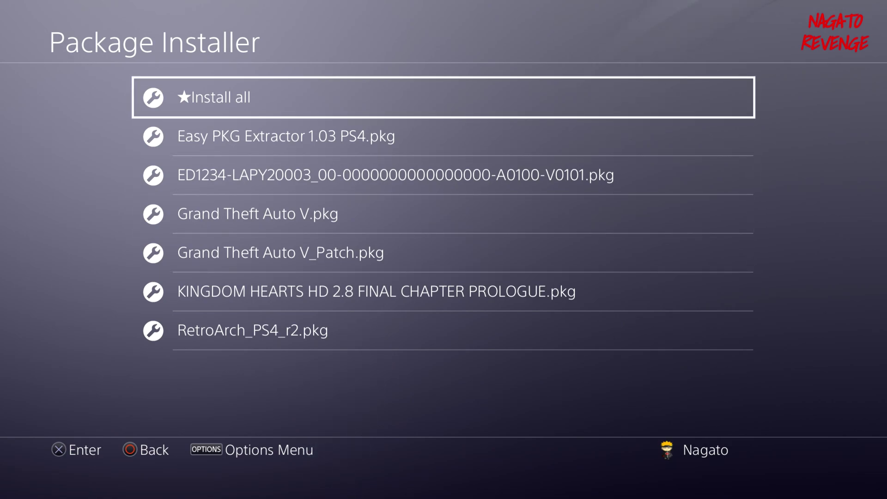
Leave the Package Installer and all settings screens and return to the applications on the PS4 home screen.
key("Escape")
key("Escape")
key("Escape")
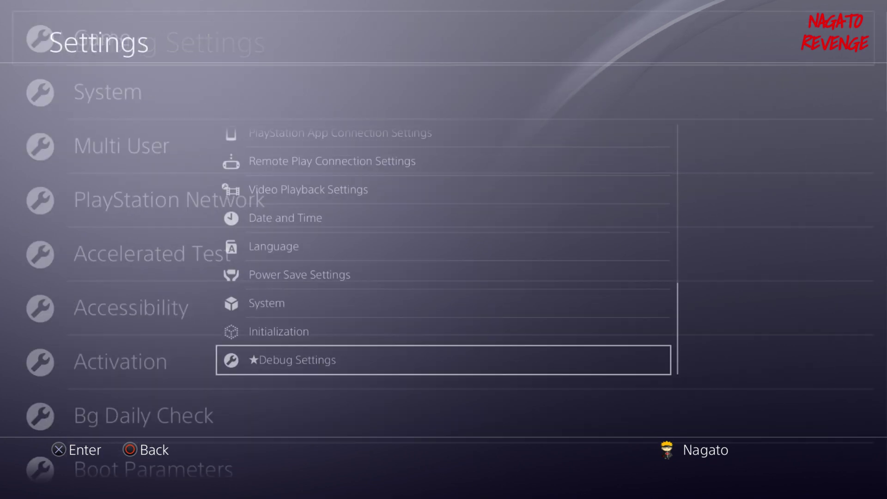
key("Escape")
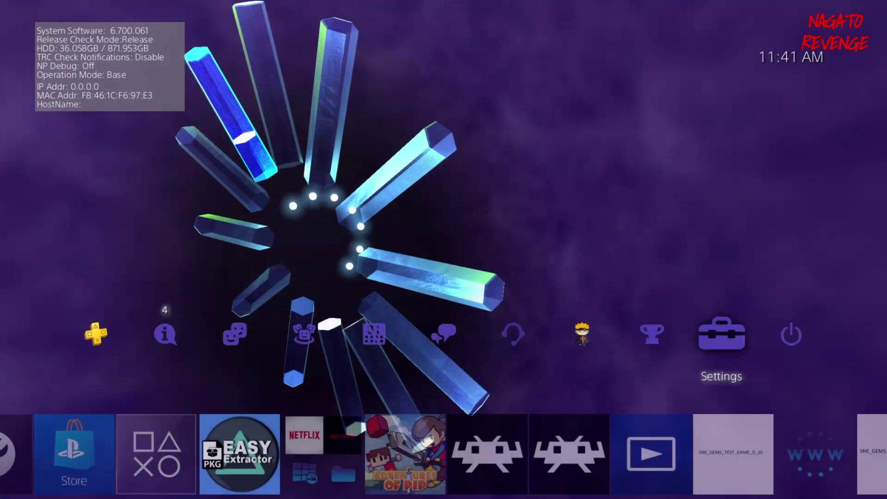
key("Down")
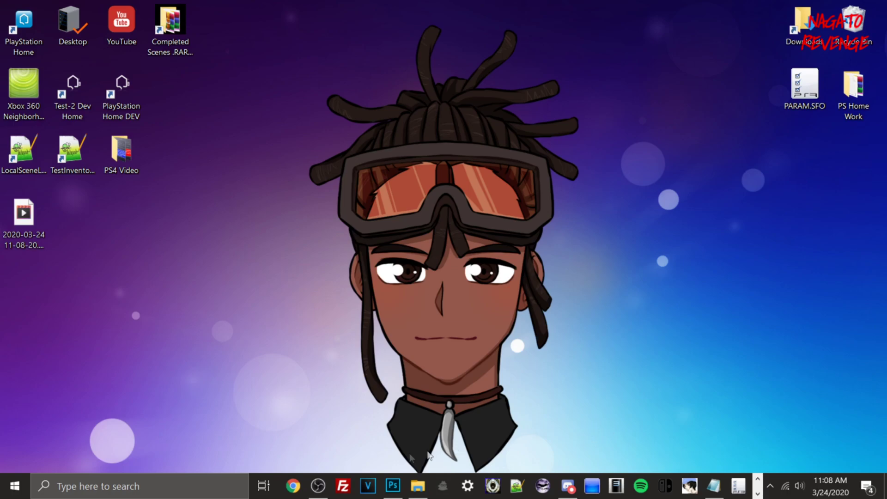
Switch to File Explorer on the PC and open the 500GB HDD (F:) drive to view the extracted packages.
left_click(418, 486)
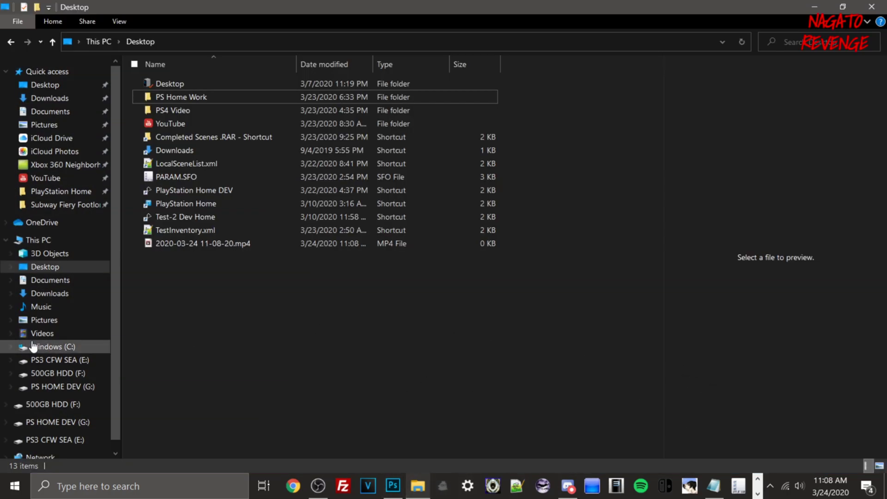
left_click(62, 408)
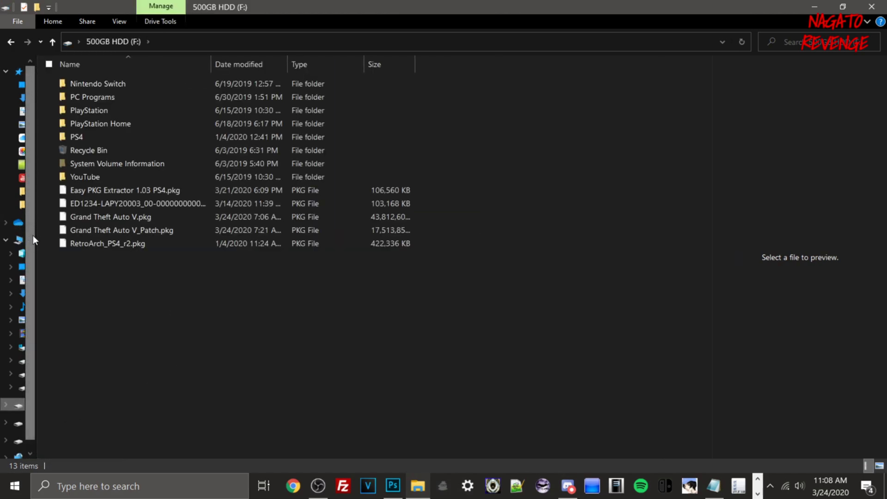
Widen the folder tree and check the sizes of Grand Theft Auto V.pkg and Grand Theft Auto V_Patch.pkg on the 500GB HDD (F:) drive.
left_click_drag(36, 237, 118, 237)
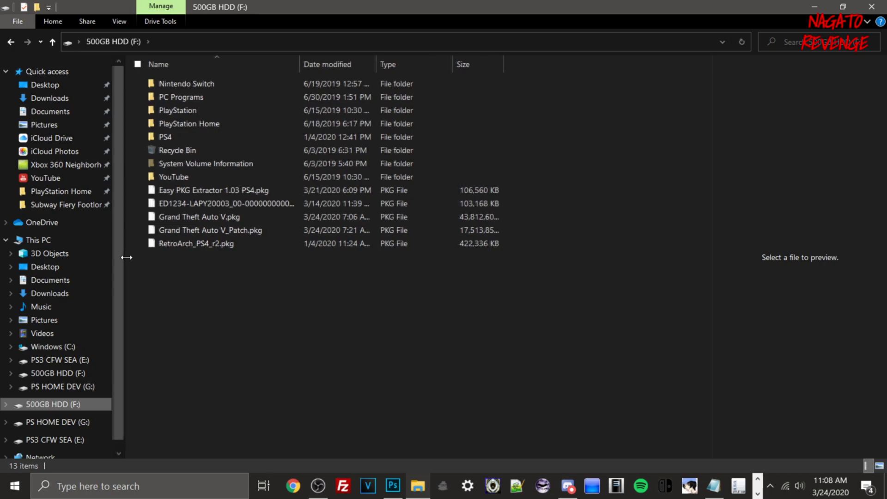
left_click(194, 232)
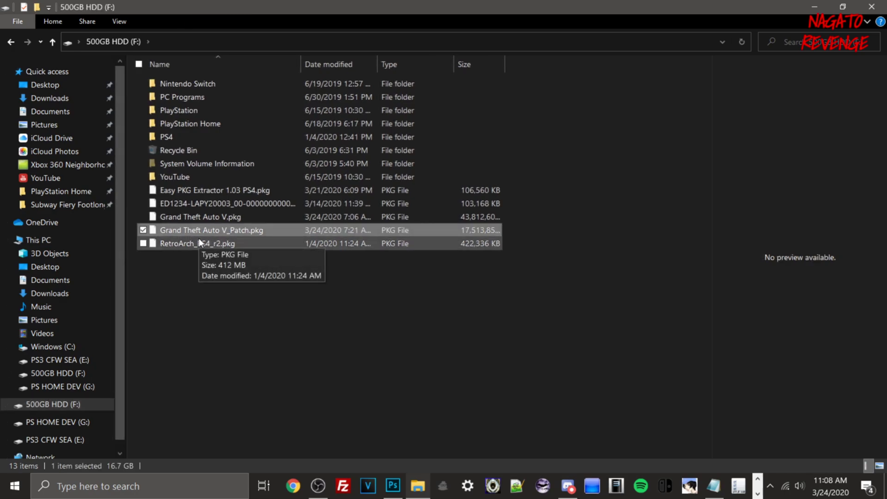
left_click(226, 217)
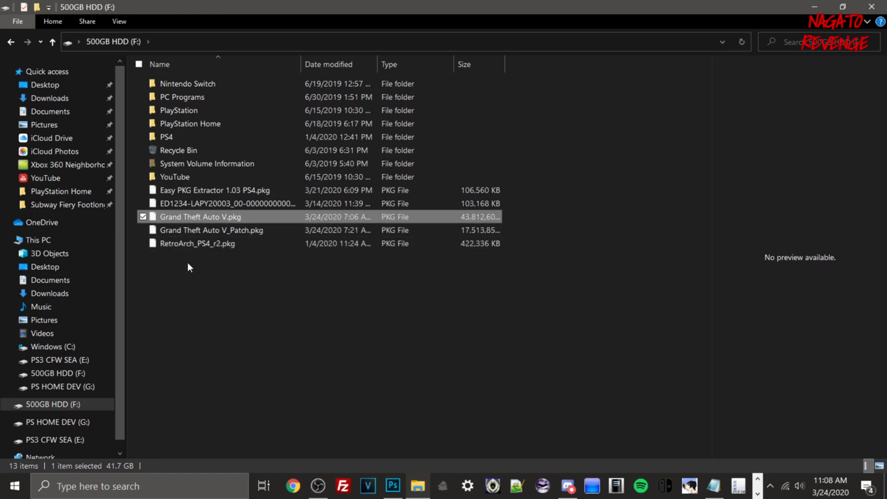
left_click(222, 230)
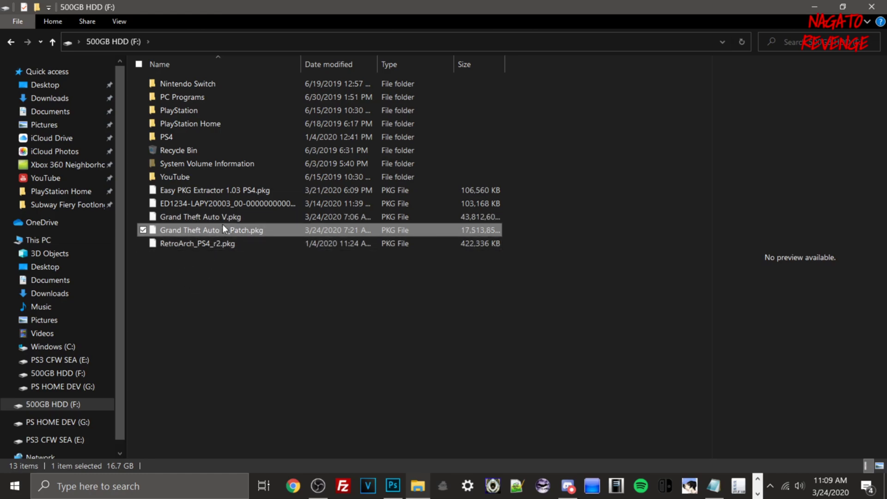
left_click(184, 220)
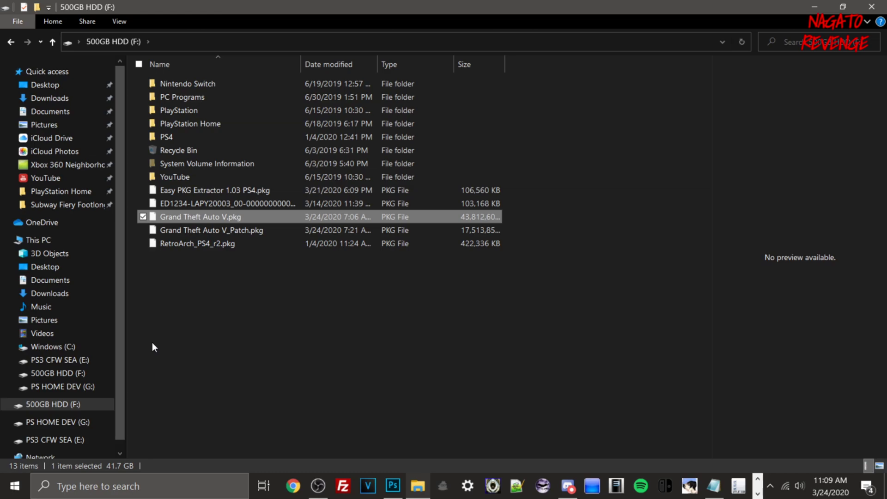
left_click(770, 486)
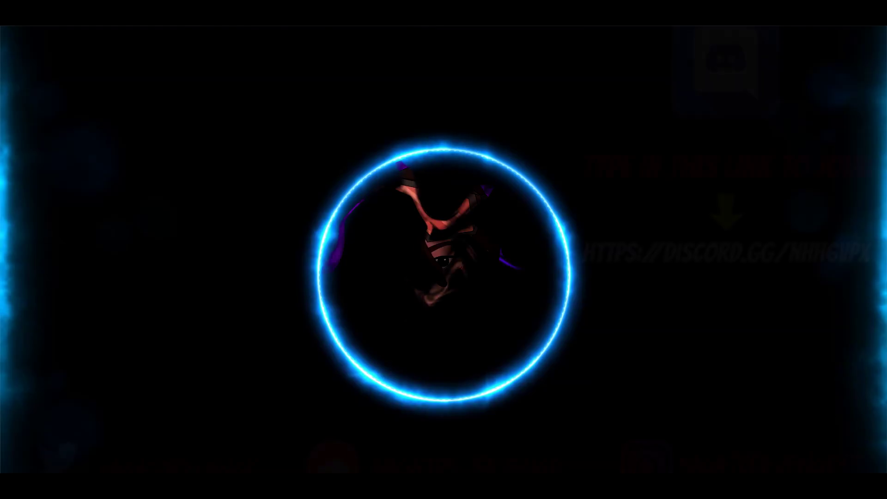